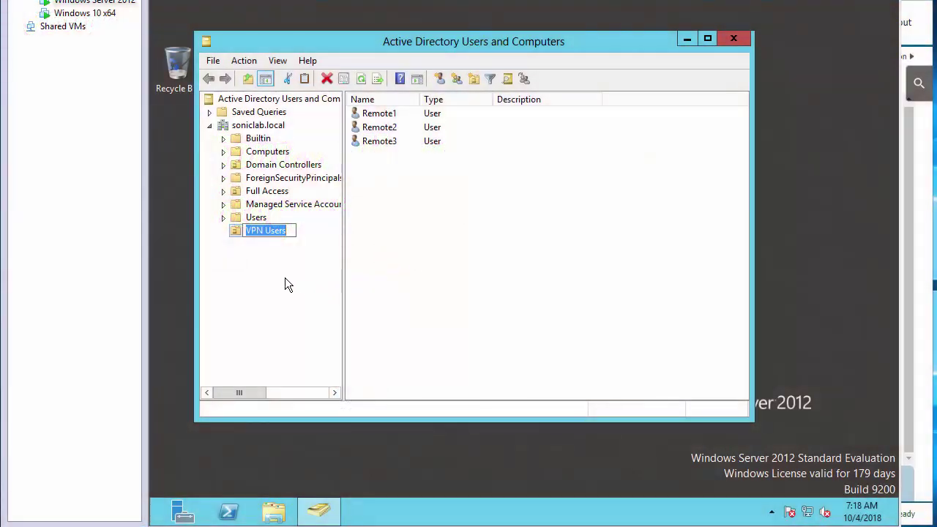
Commit the 'VPN Users' OU name, confirm it holds Remote1–Remote3, then return to SonicWall.
key(Return)
click(253, 218)
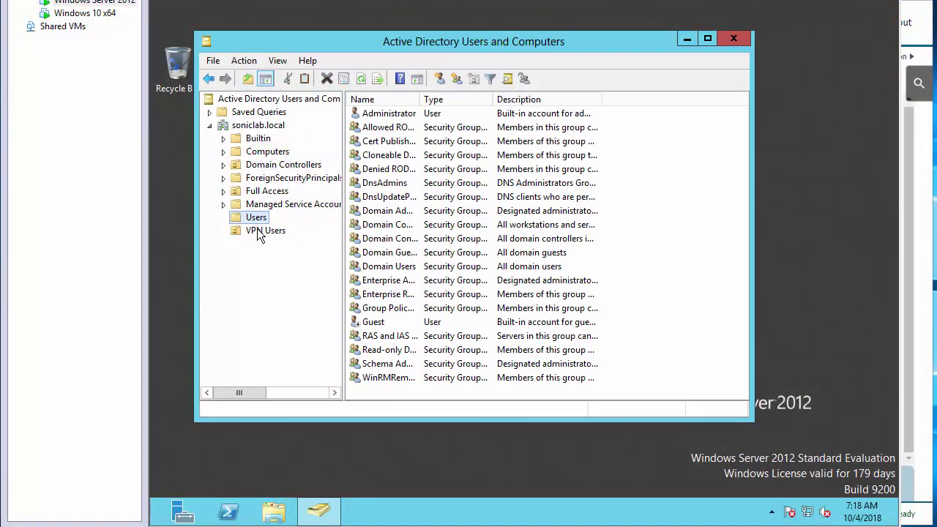
click(258, 233)
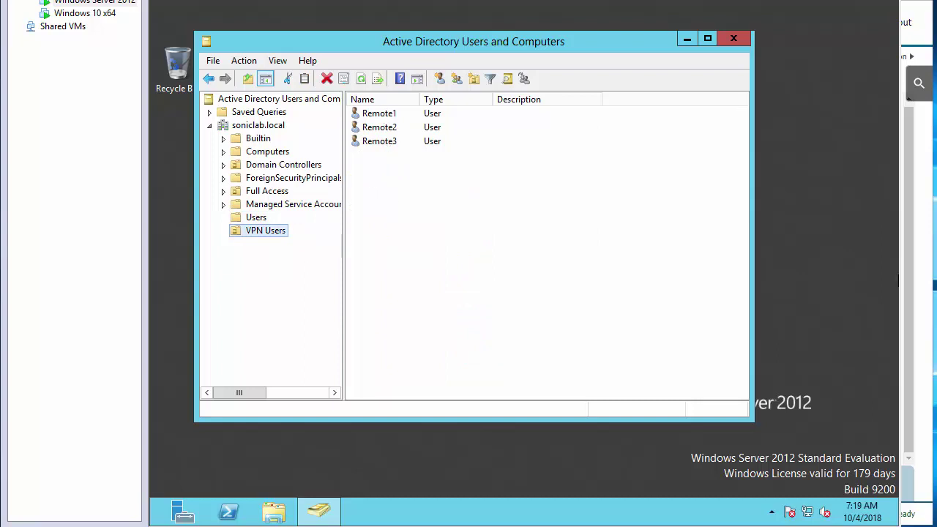
key(alt+Tab)
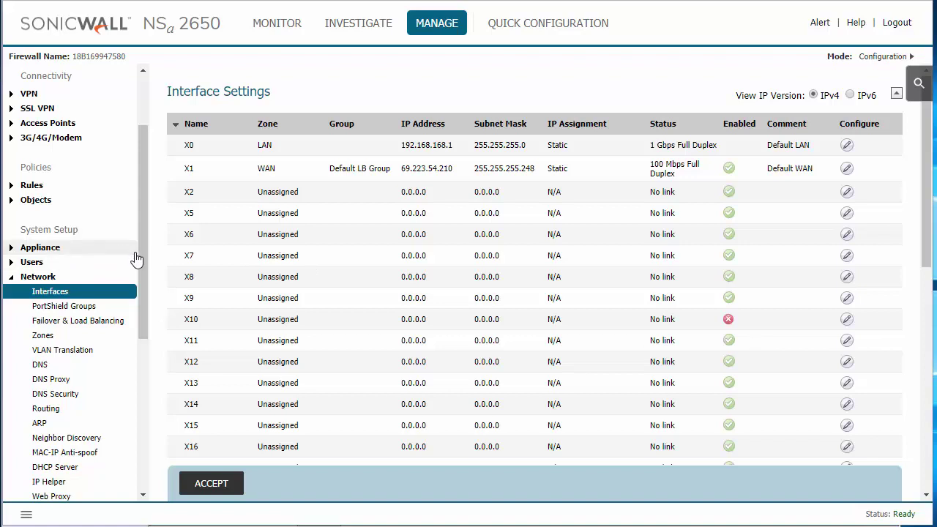
Reload the SonicWall management interface and go to the user authentication Settings page.
drag(137, 259, 165, 416)
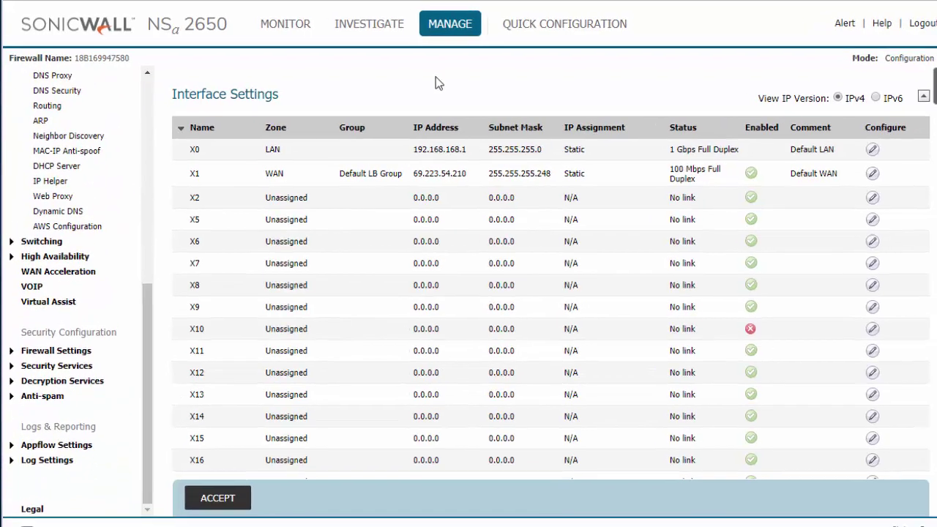
click(446, 27)
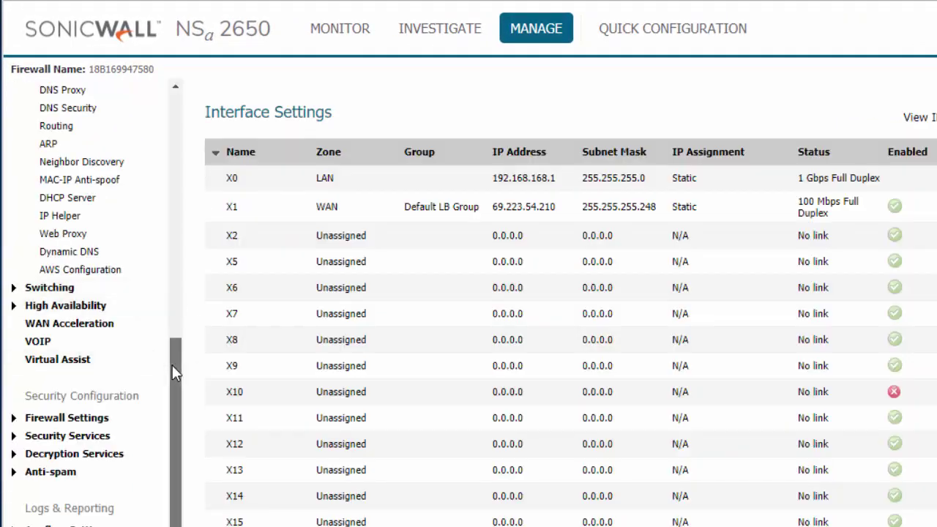
drag(172, 364, 192, 157)
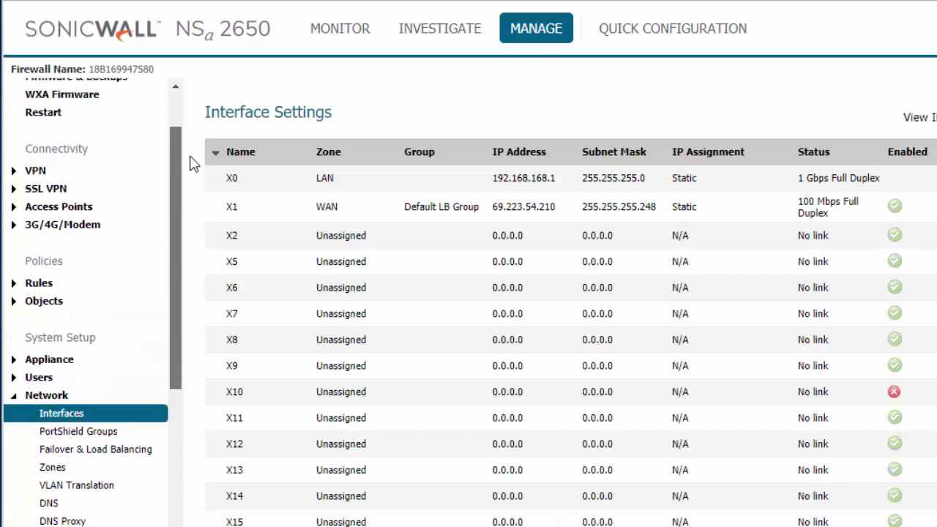
click(48, 379)
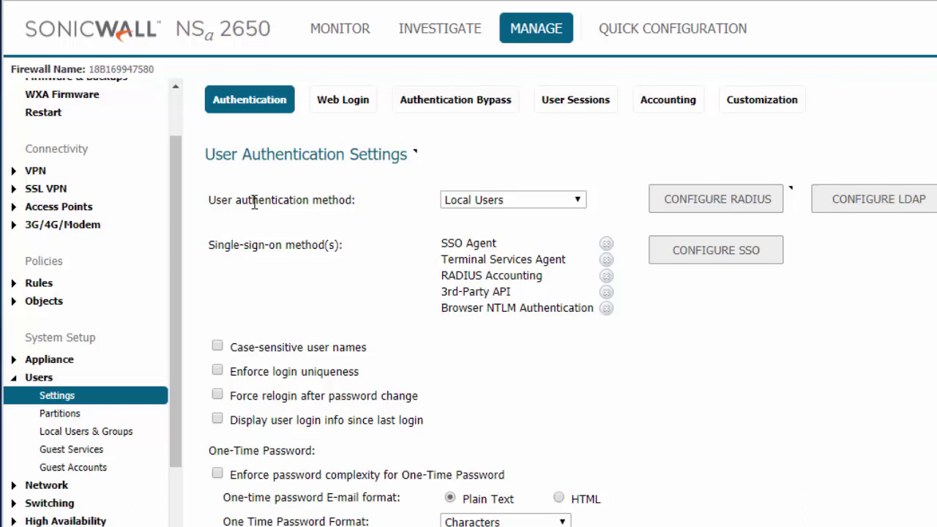
Set user authentication to LDAP + Local Users, accept the HTTPS warning, and open LDAP configuration.
click(505, 207)
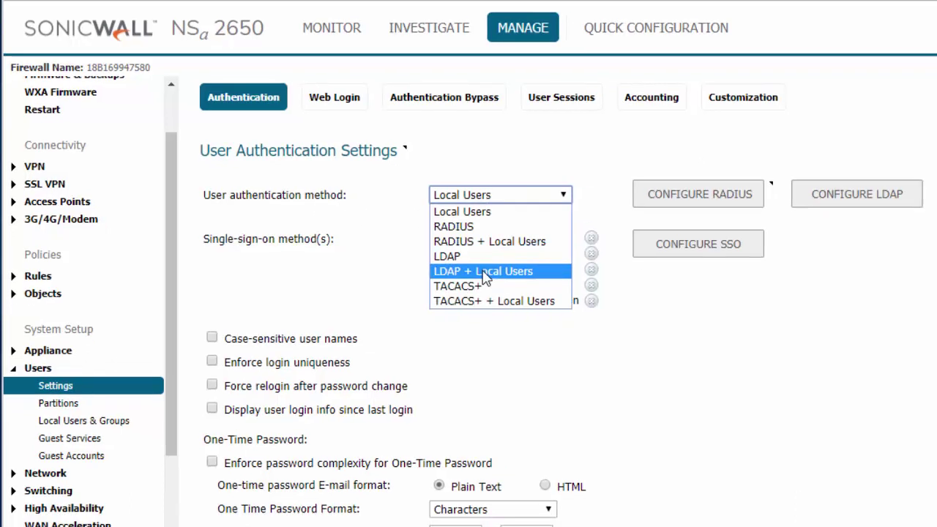
click(506, 279)
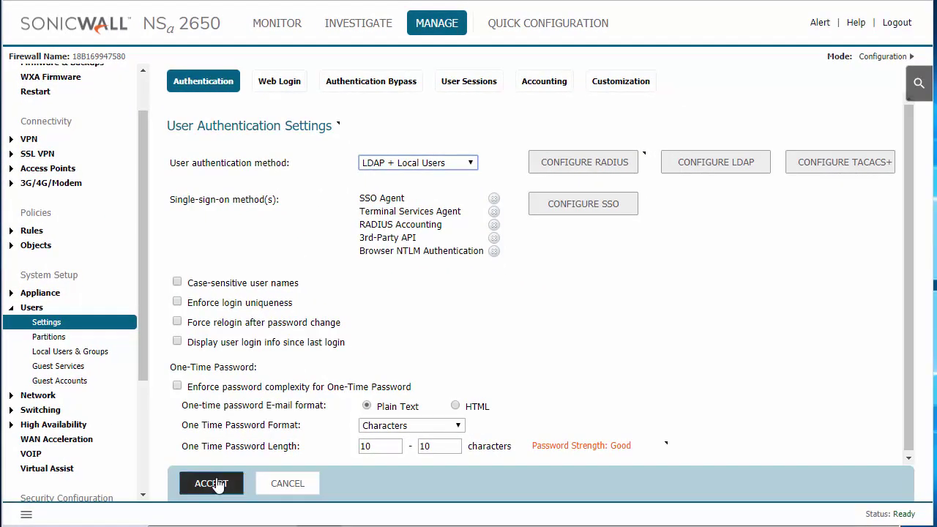
click(212, 483)
click(593, 99)
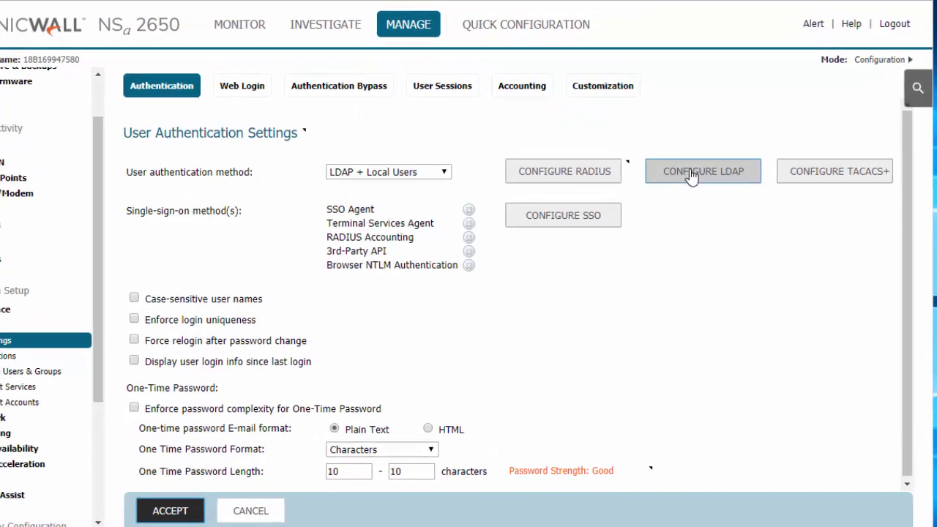
click(692, 175)
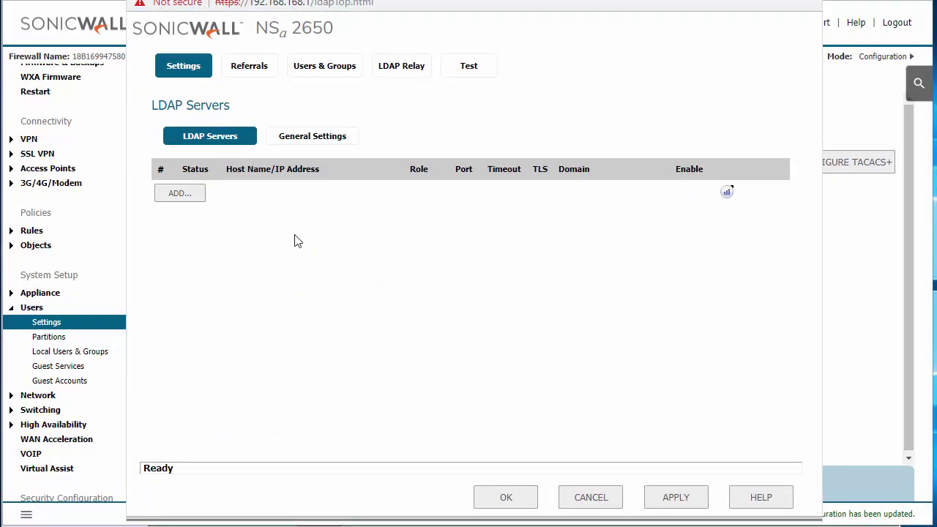
Add an LDAP server at 192.168.168.5 on default port 389 with TLS left off.
click(183, 196)
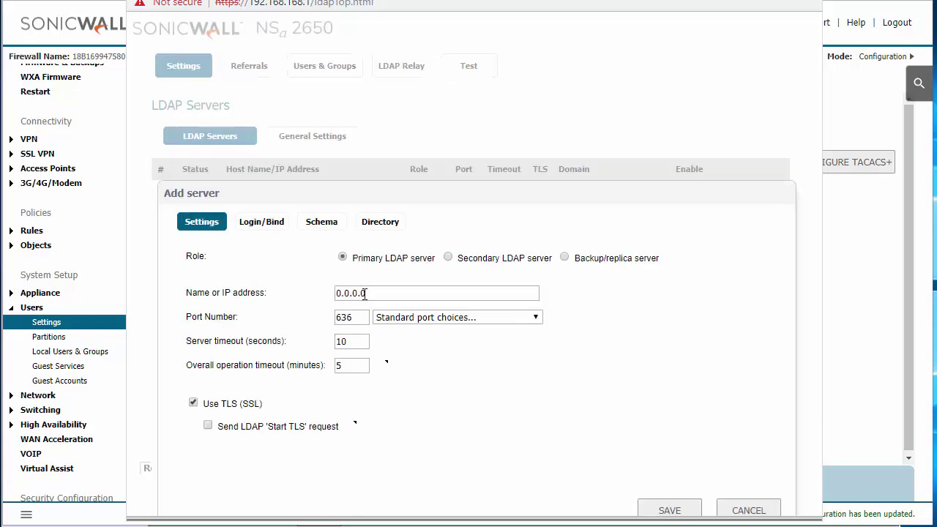
click(380, 293)
text(1)
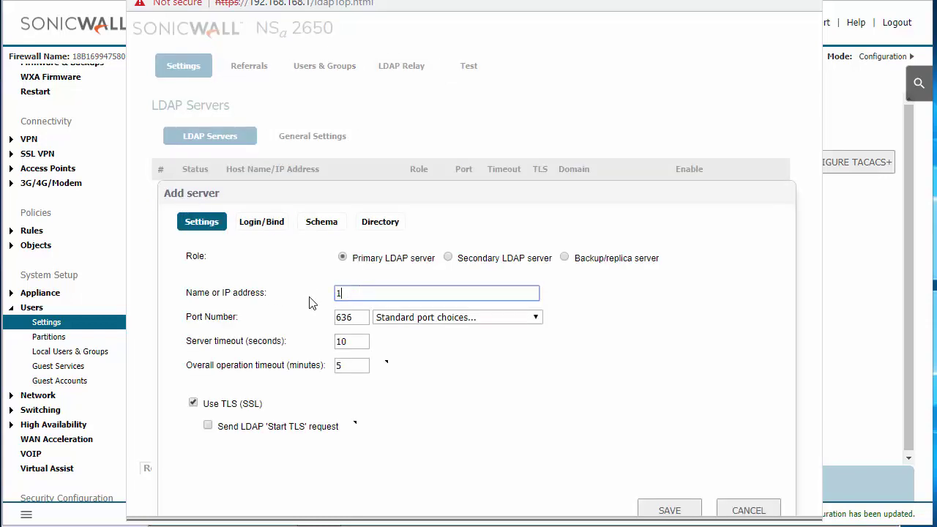
text(92.168.168.5)
click(421, 320)
click(424, 345)
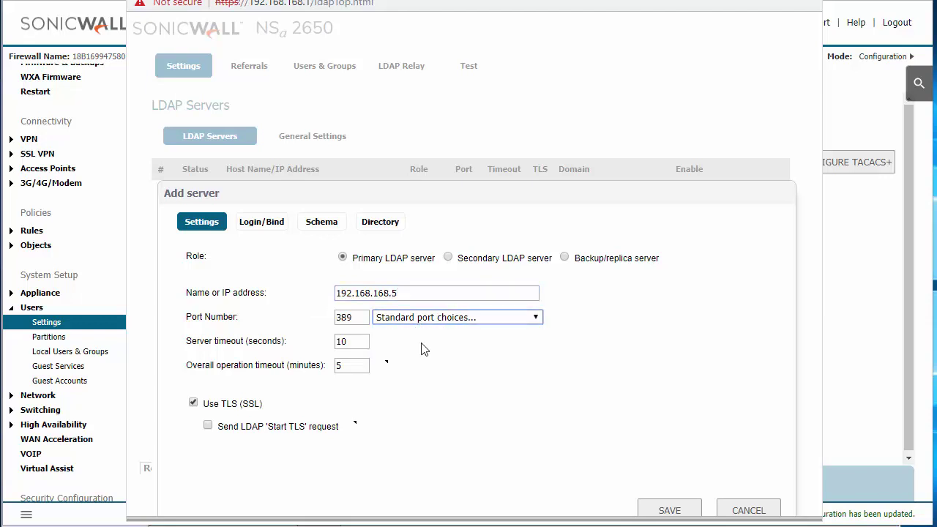
click(544, 100)
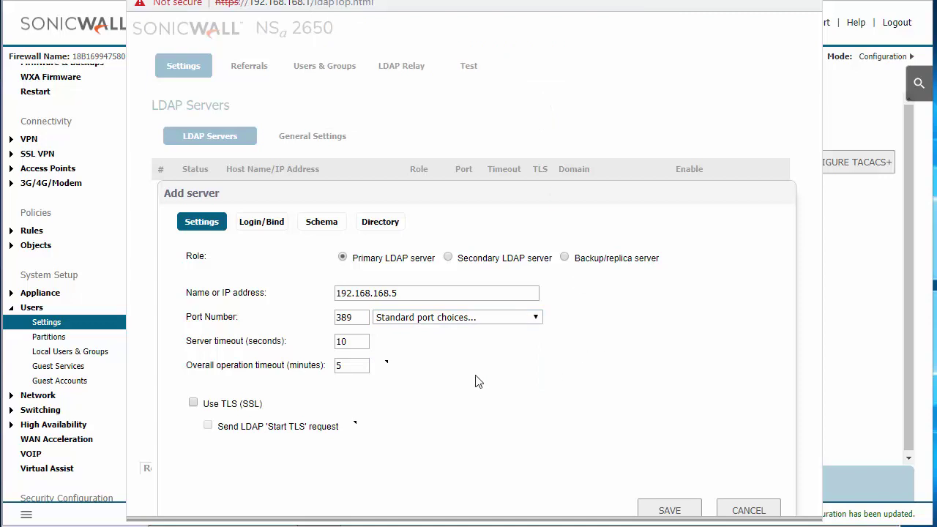
Bind the LDAP server as administrator in tree soniclab.local/Users, entering the bind account's password.
click(262, 224)
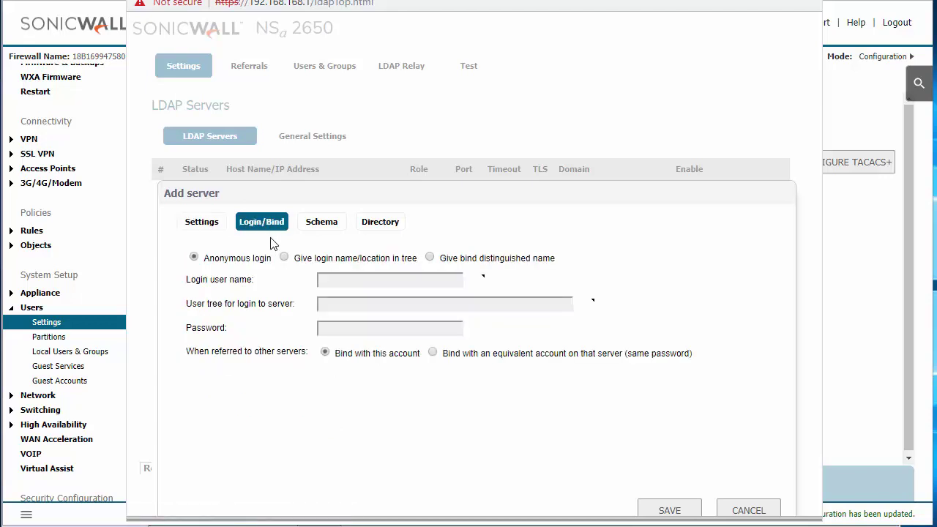
click(284, 257)
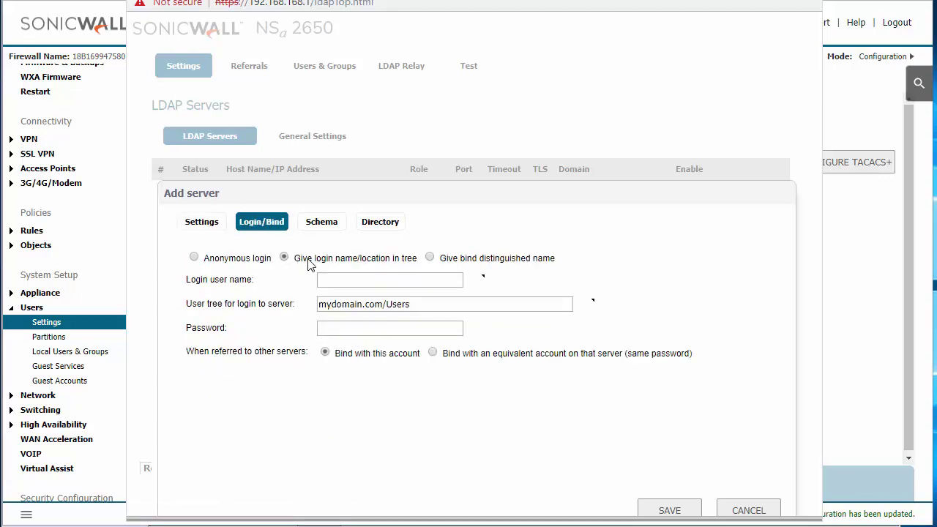
click(355, 279)
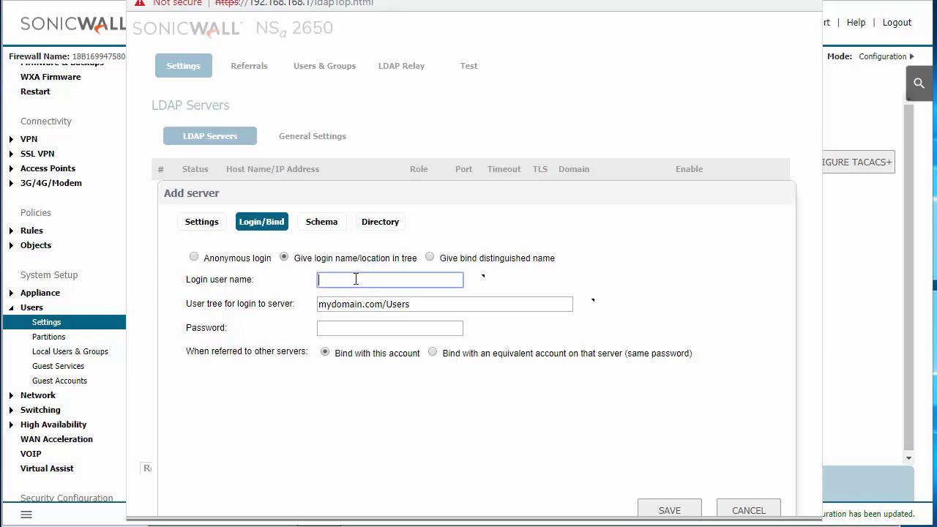
text(administrator)
drag(383, 304, 286, 287)
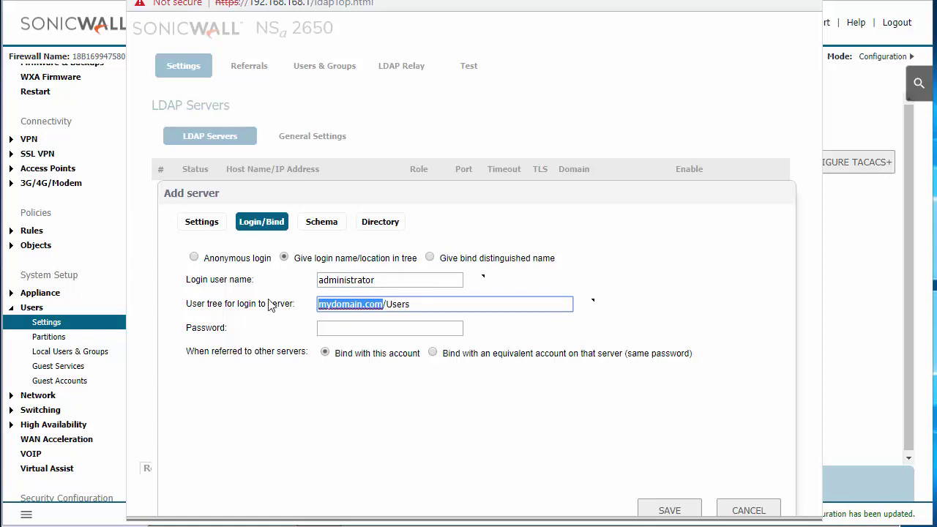
text(sonic)
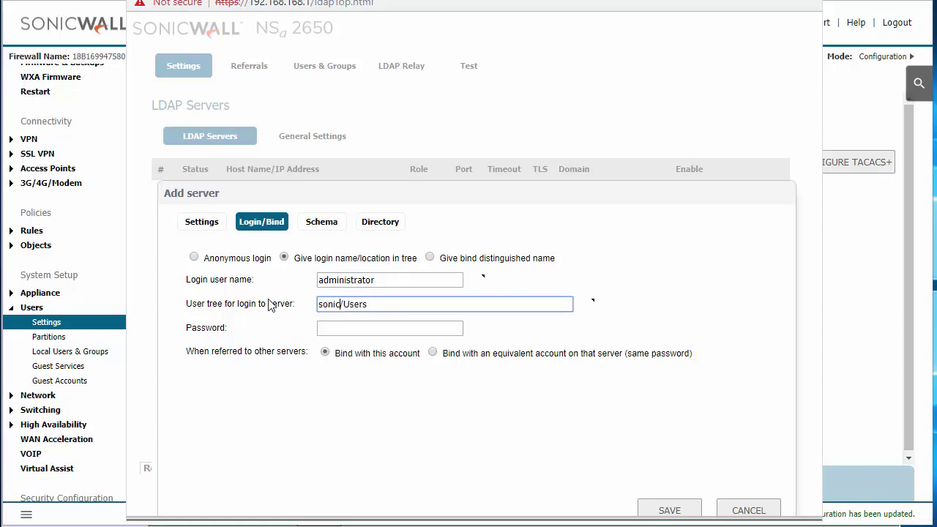
text(lab.local)
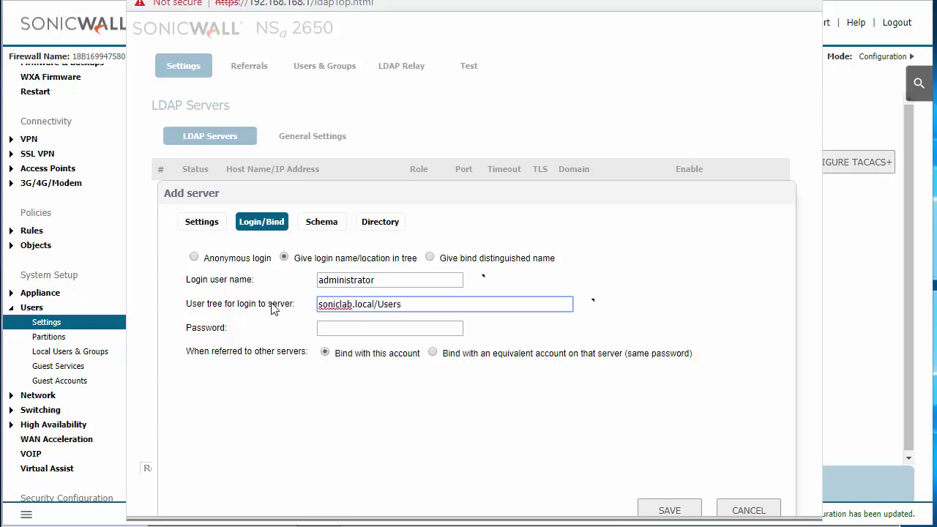
click(322, 326)
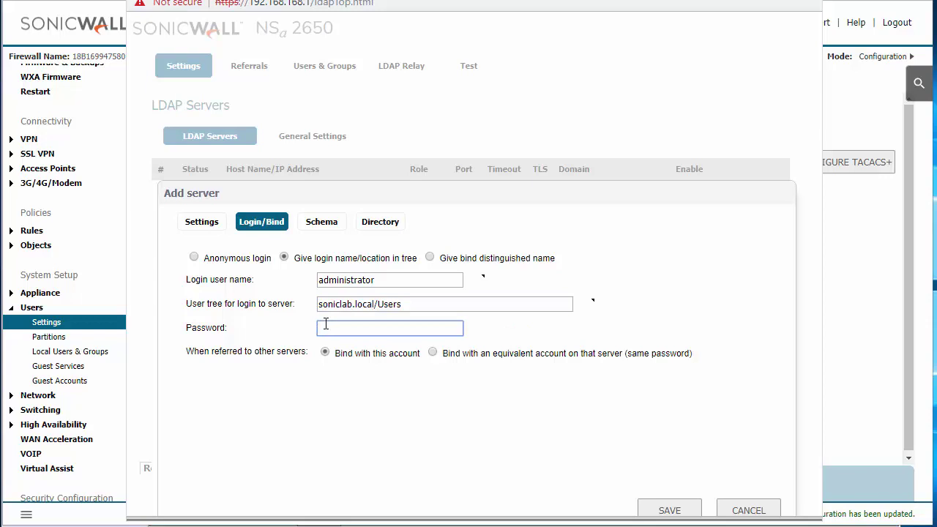
text(••••••••••)
click(372, 224)
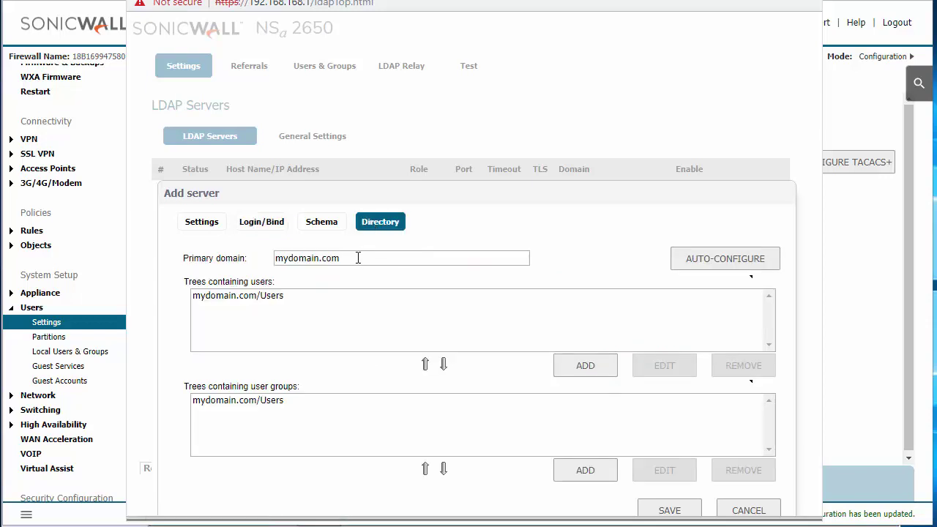
Set the primary domain to soniclab.local and auto-configure the directory trees from it.
drag(358, 257, 269, 271)
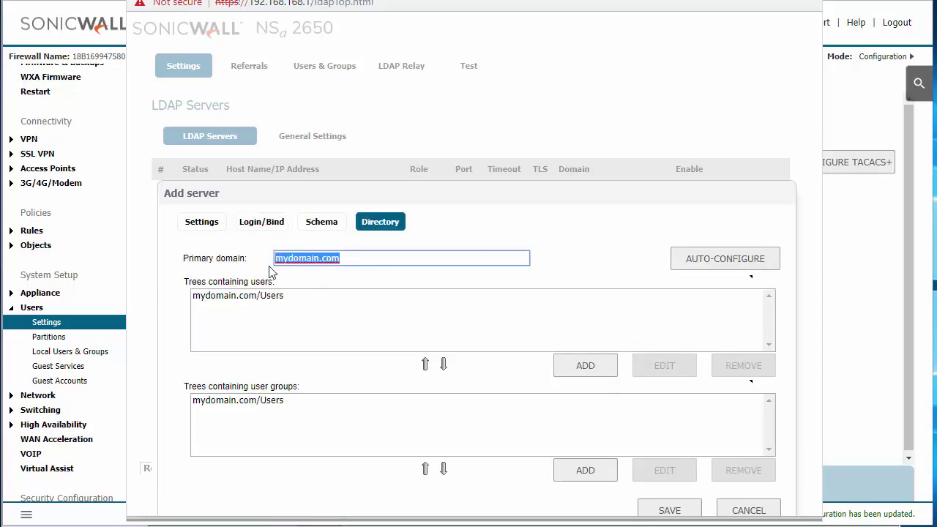
text(soniclab.local)
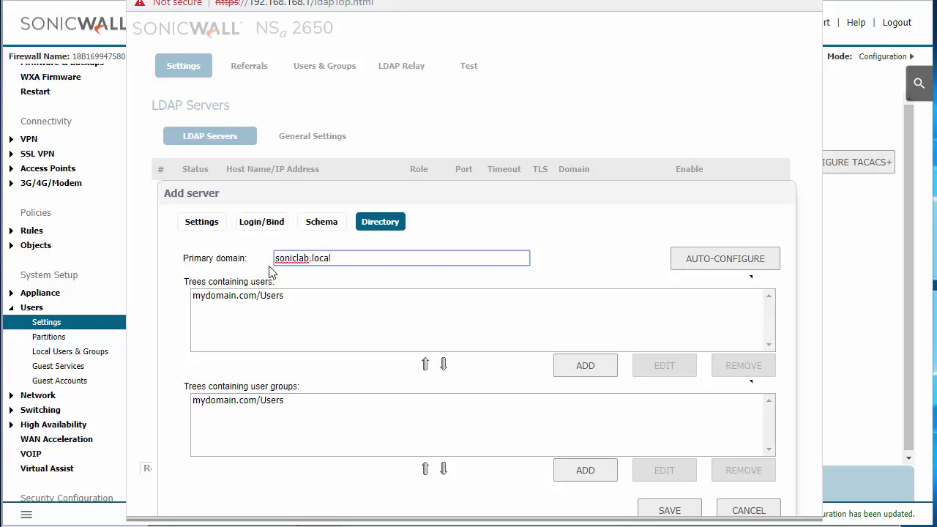
click(694, 261)
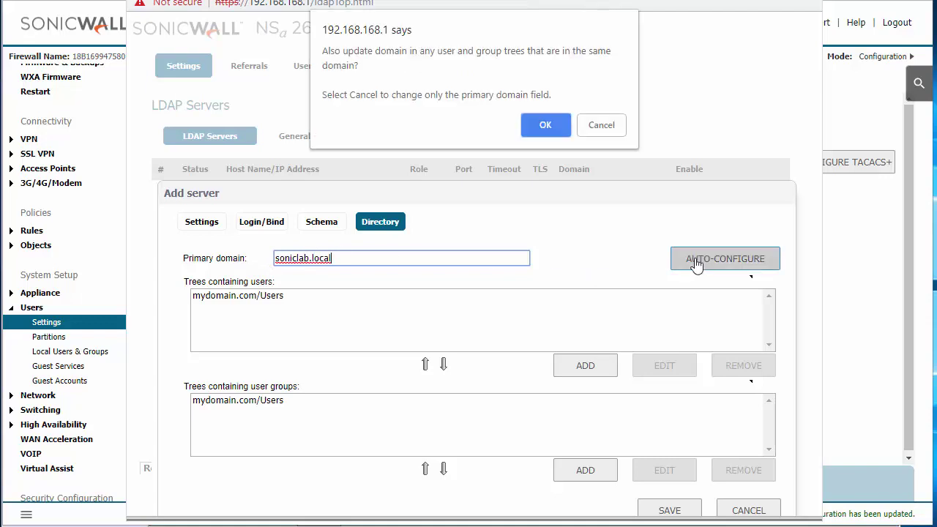
click(542, 125)
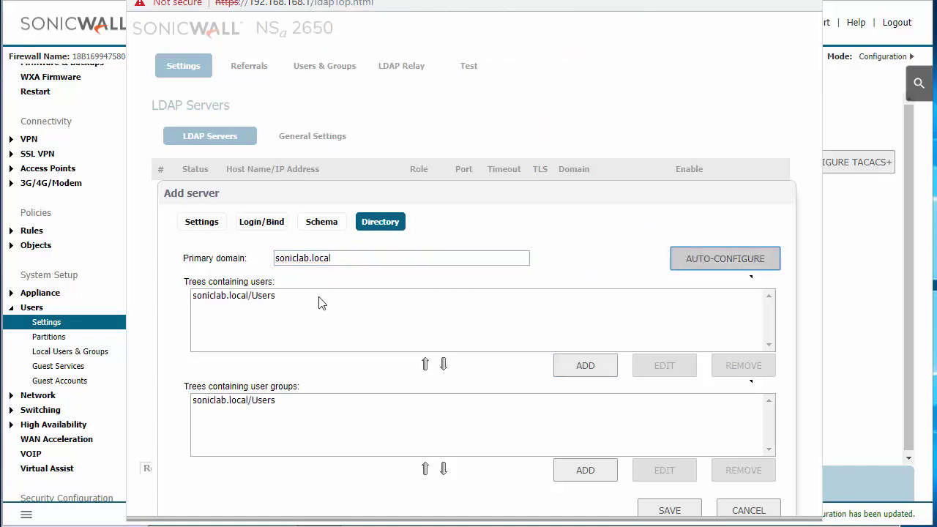
Add user tree soniclab.local/VPNUsers and save the LDAP server.
click(569, 368)
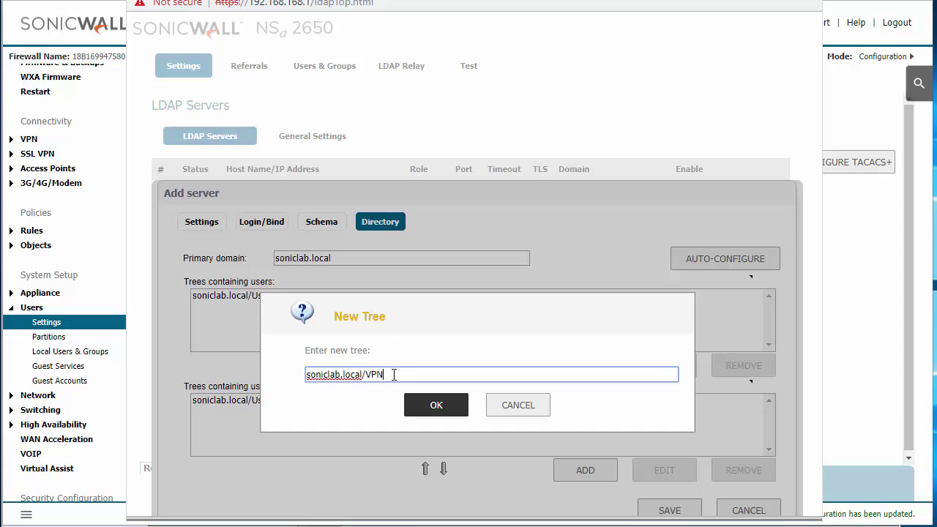
text(VPNUsers)
click(435, 405)
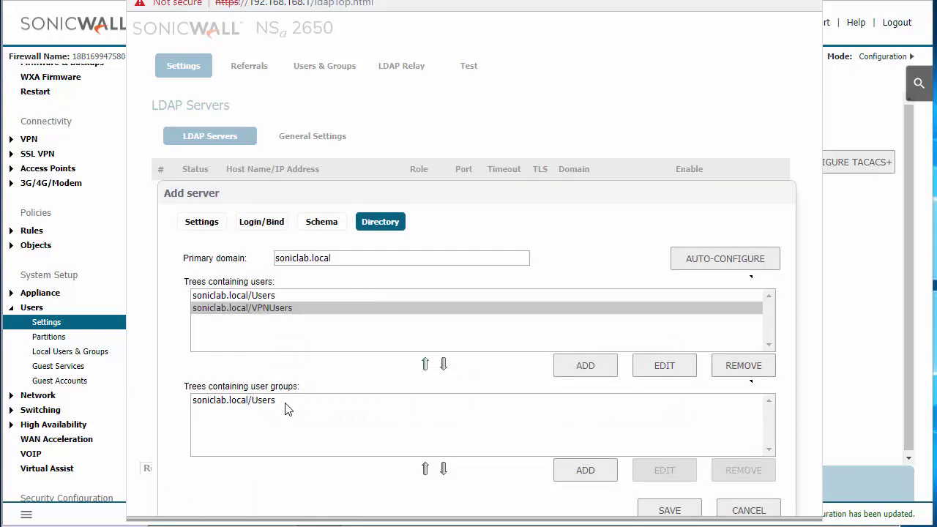
click(667, 512)
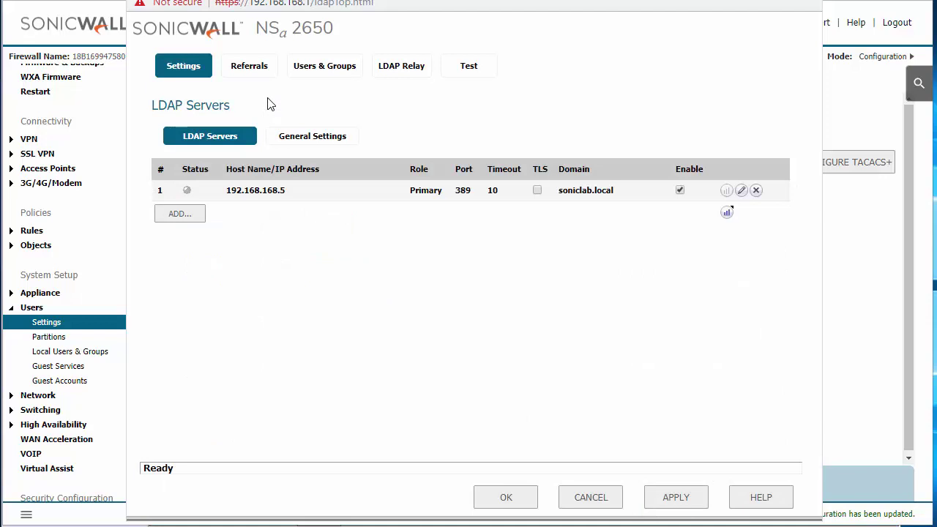
Apply the LDAP settings and reopen LDAP configuration to confirm 192.168.168.5 shows green status.
click(667, 496)
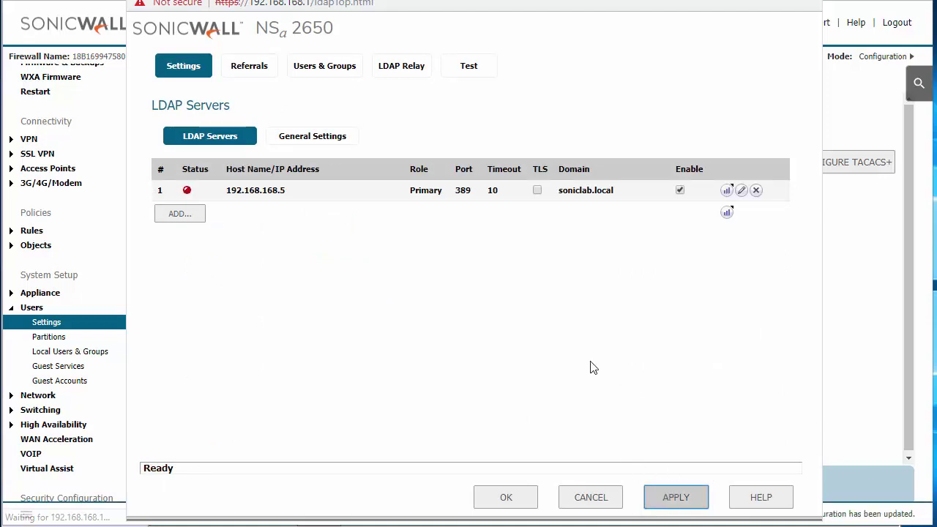
click(516, 498)
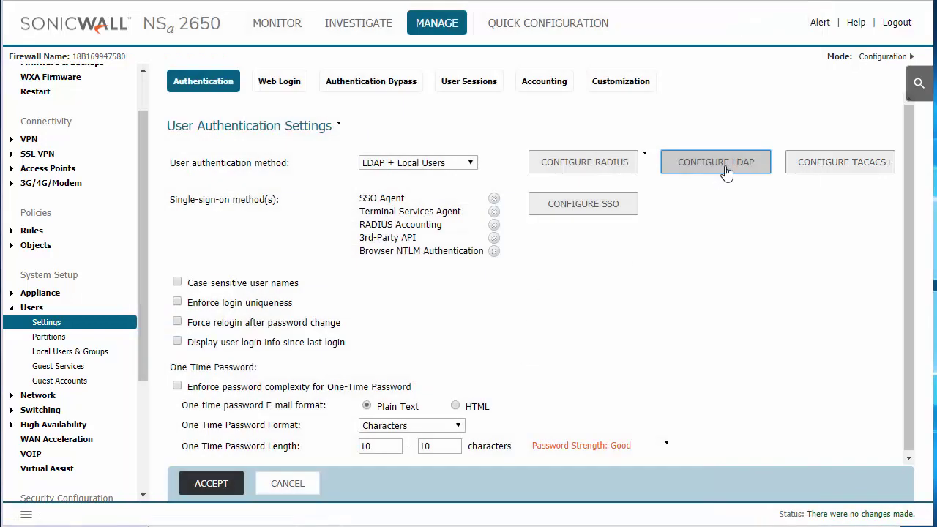
click(723, 167)
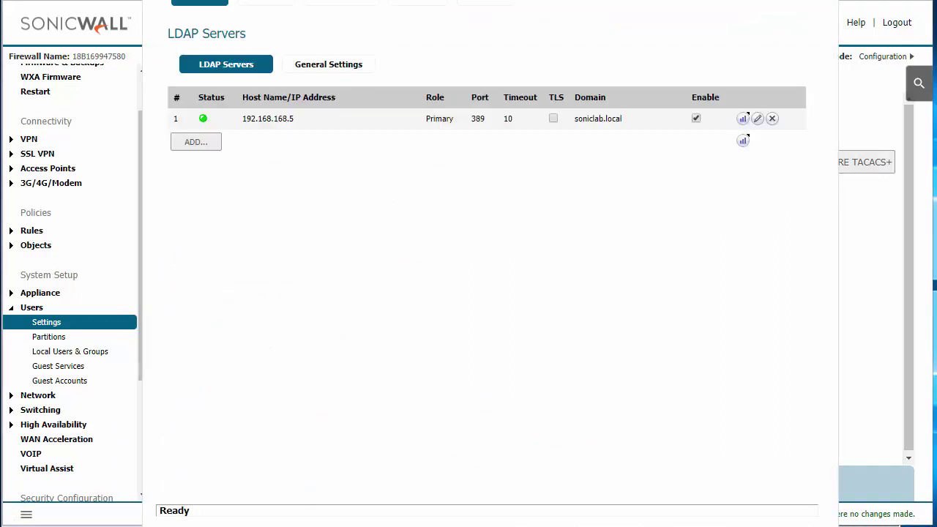
drag(341, 73, 344, 2)
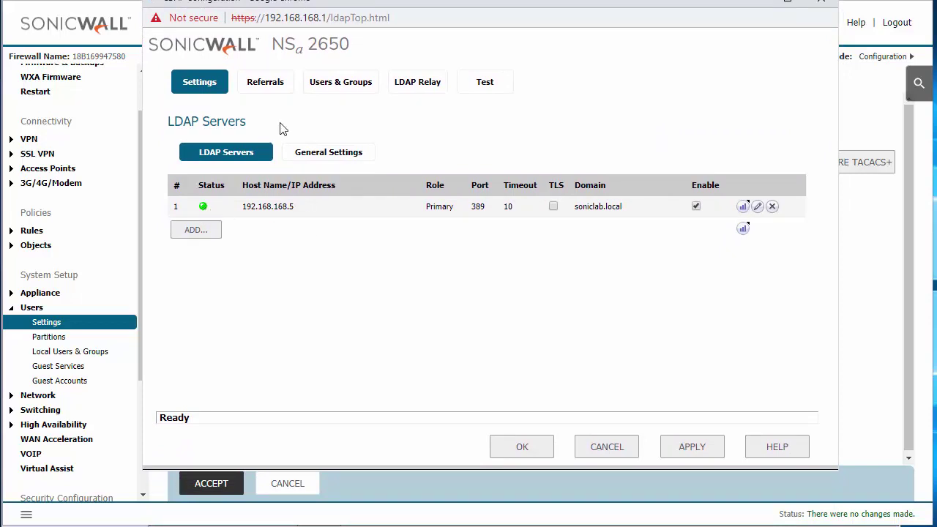
click(271, 88)
Move through Users & Groups to the Test LDAP Settings page for 192.168.168.5.
click(331, 89)
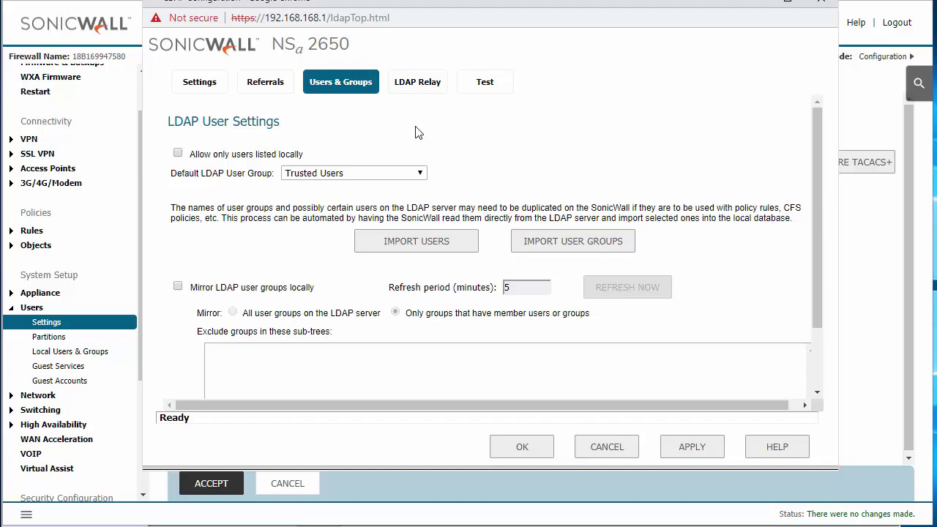
click(472, 88)
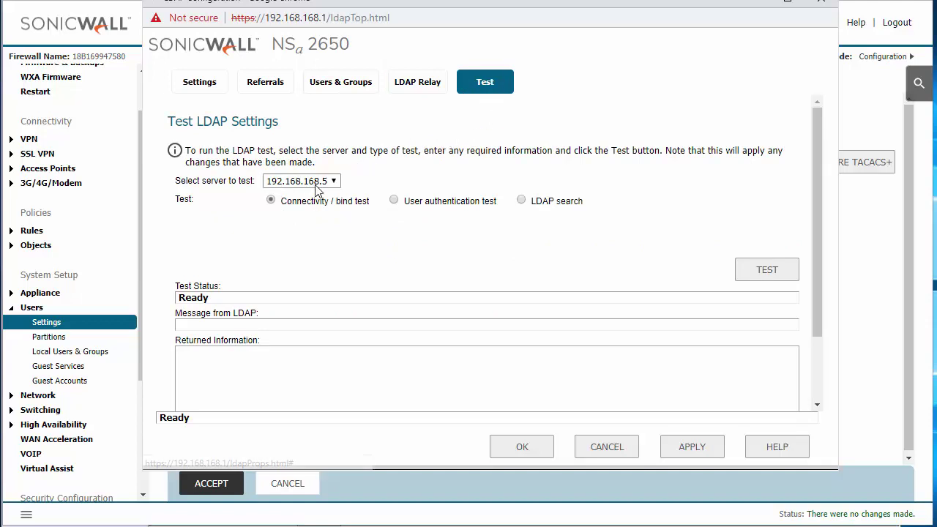
Run the connectivity/bind test against 192.168.168.5 and confirm Success, bound as Administrator.
click(766, 277)
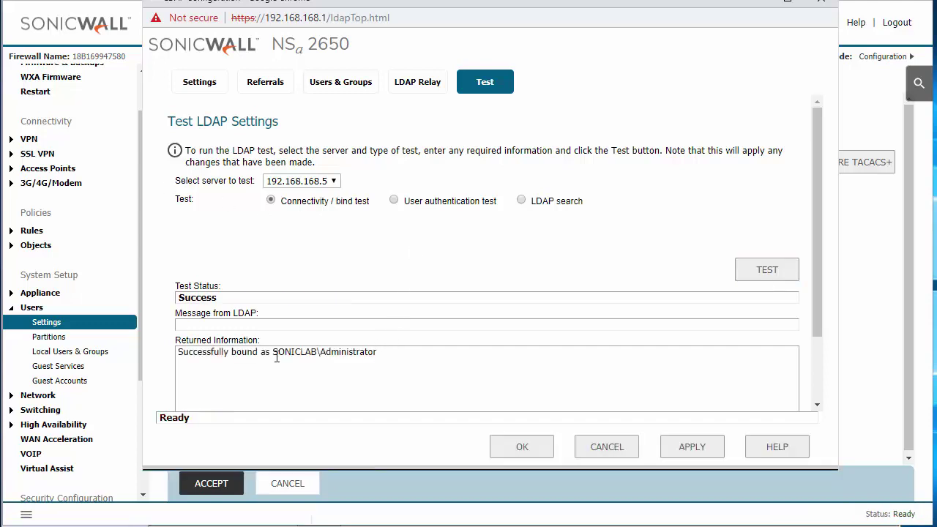
drag(274, 353, 380, 356)
click(380, 357)
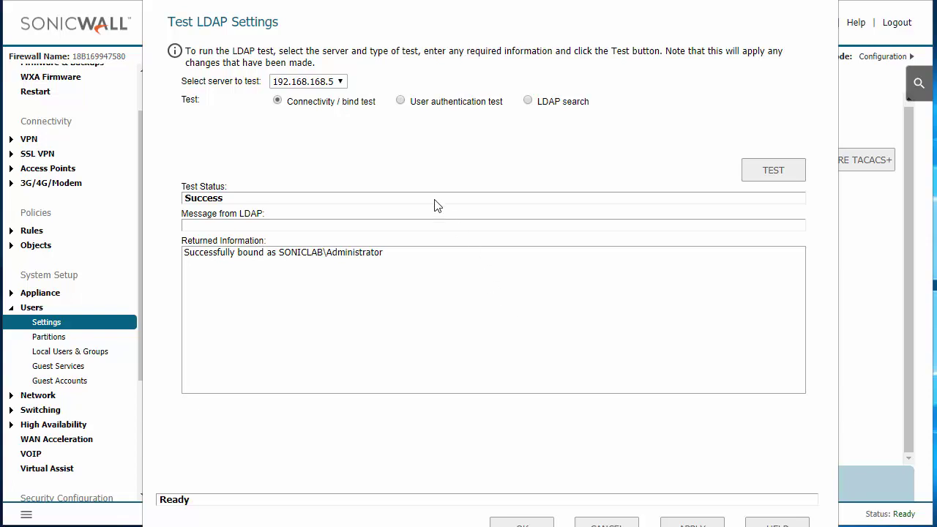
Run a user authentication test for Remote1 with its password, confirming LDAP authentication succeeded.
click(401, 100)
click(382, 123)
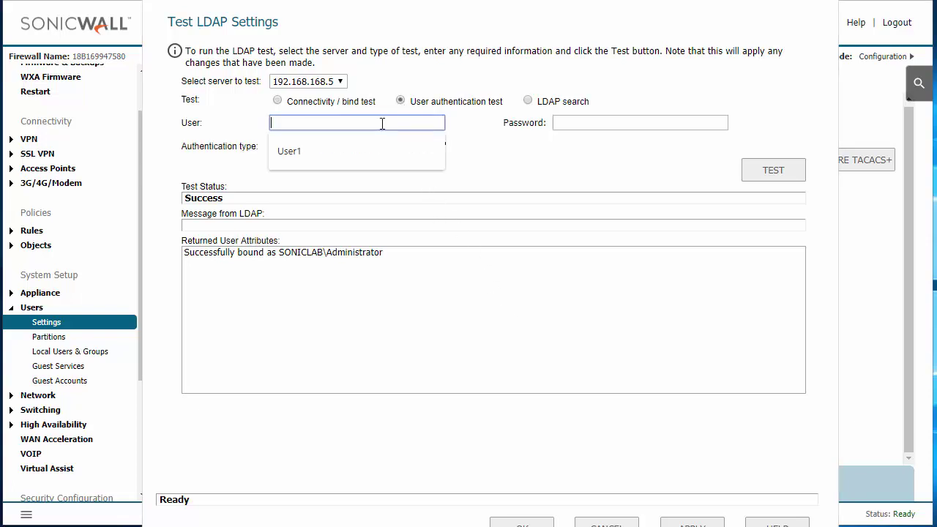
text(Remote1)
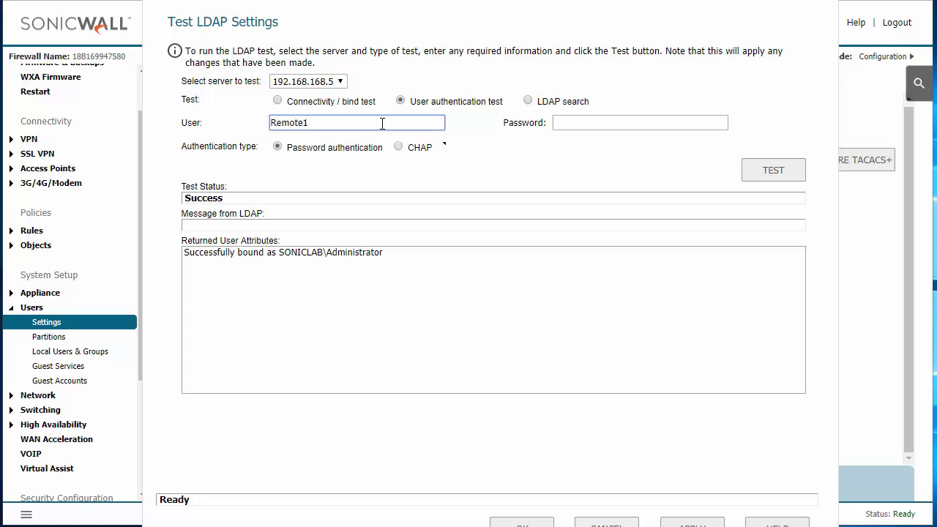
click(586, 125)
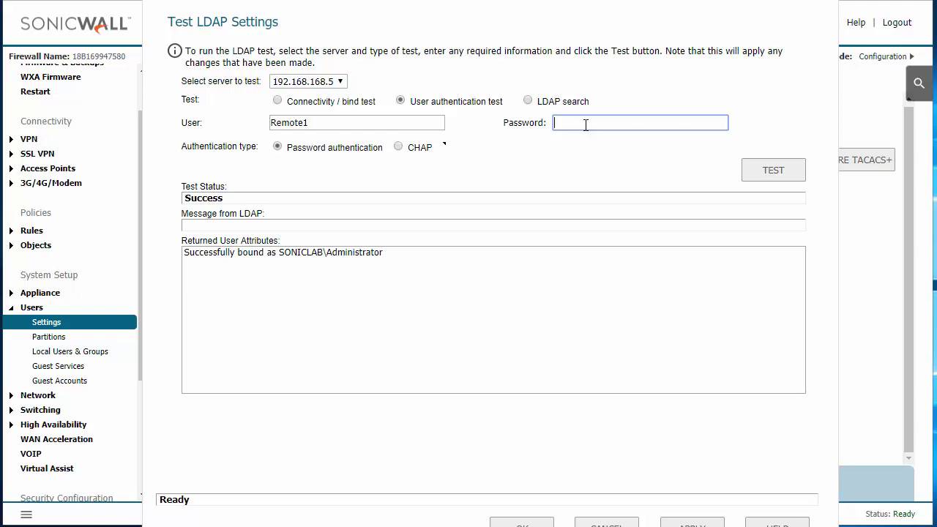
text(•••••••••••)
click(762, 169)
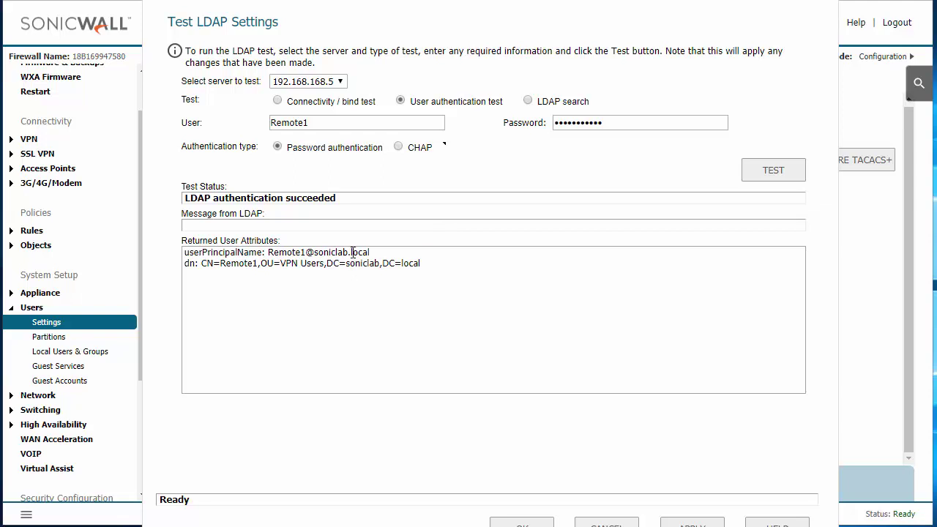
drag(351, 252, 376, 256)
click(428, 271)
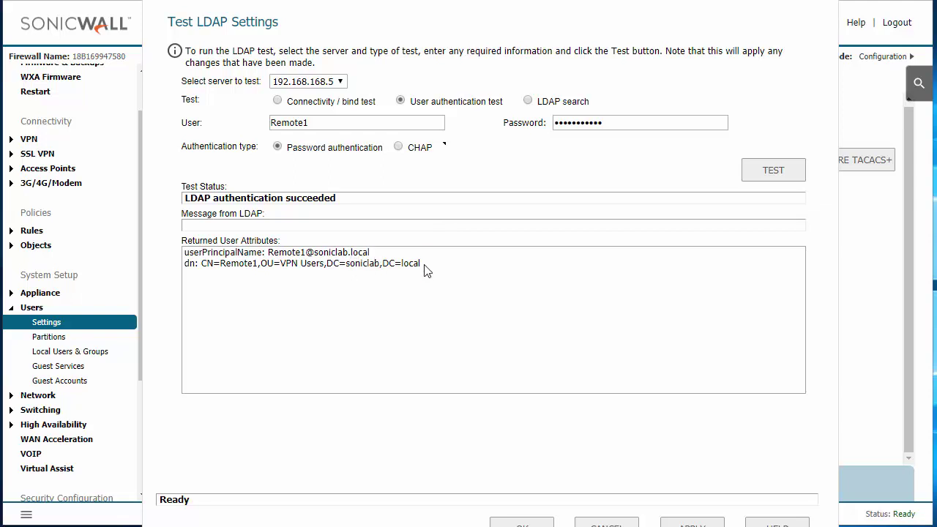